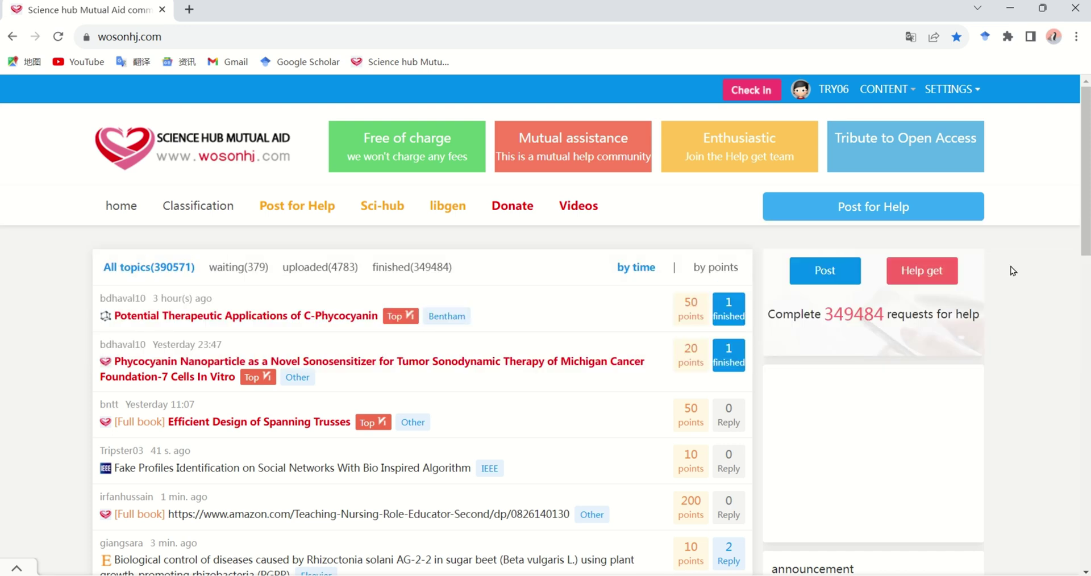
- Open My points' log and filter it to System rewards, showing the 50-point first-login award
{"action": "left_click", "coordinate": [975, 96]}
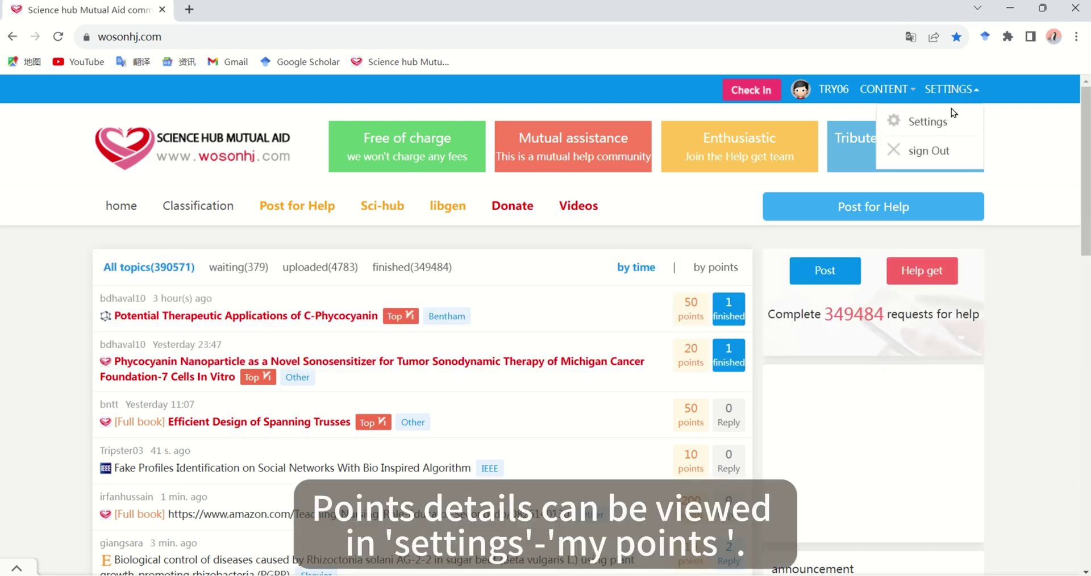
{"action": "left_click", "coordinate": [935, 121]}
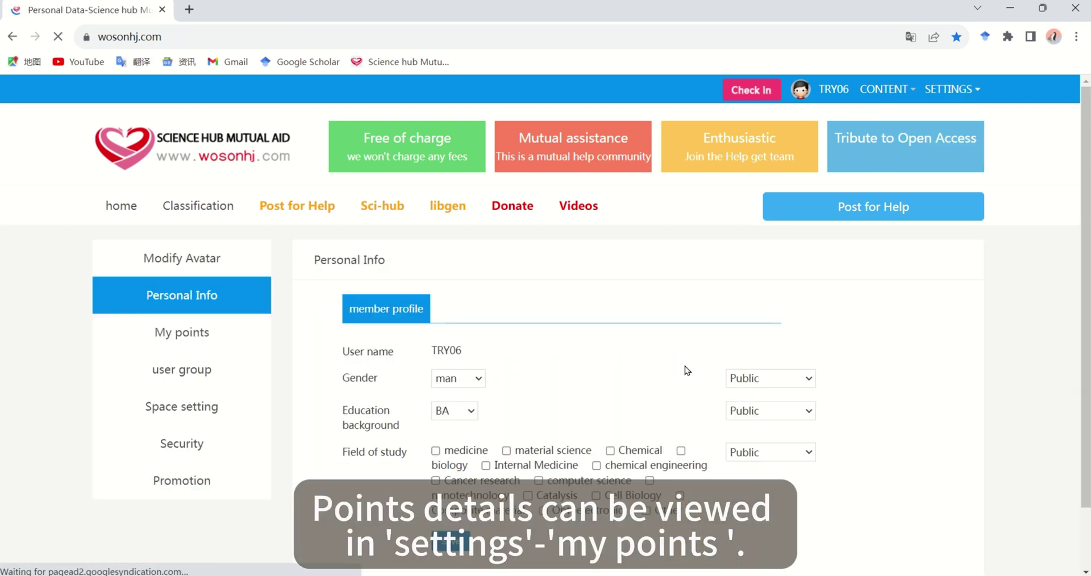
{"action": "left_click", "coordinate": [215, 335]}
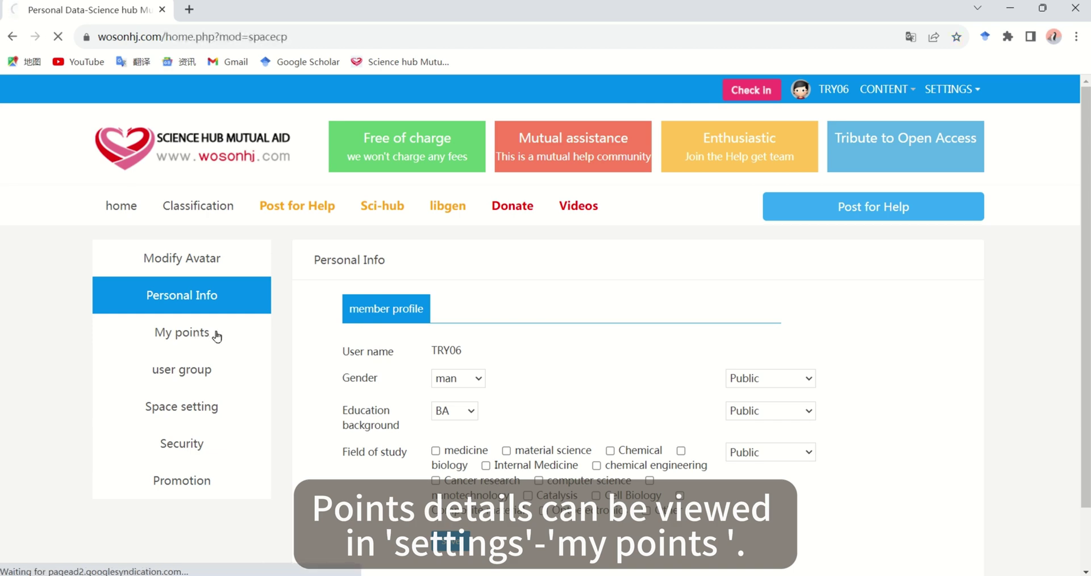
{"action": "left_click", "coordinate": [904, 378]}
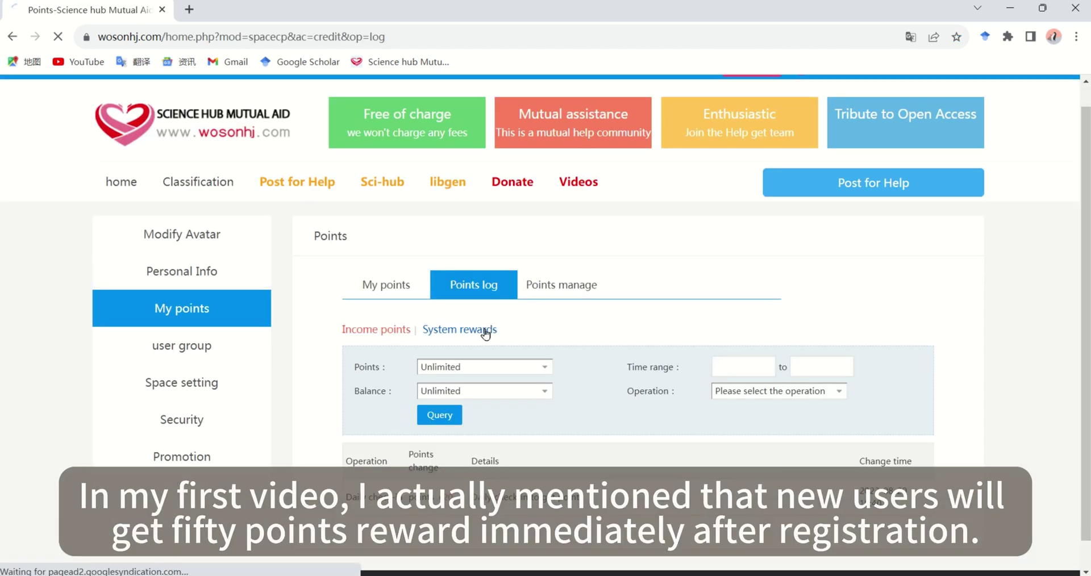
{"action": "left_click", "coordinate": [486, 334]}
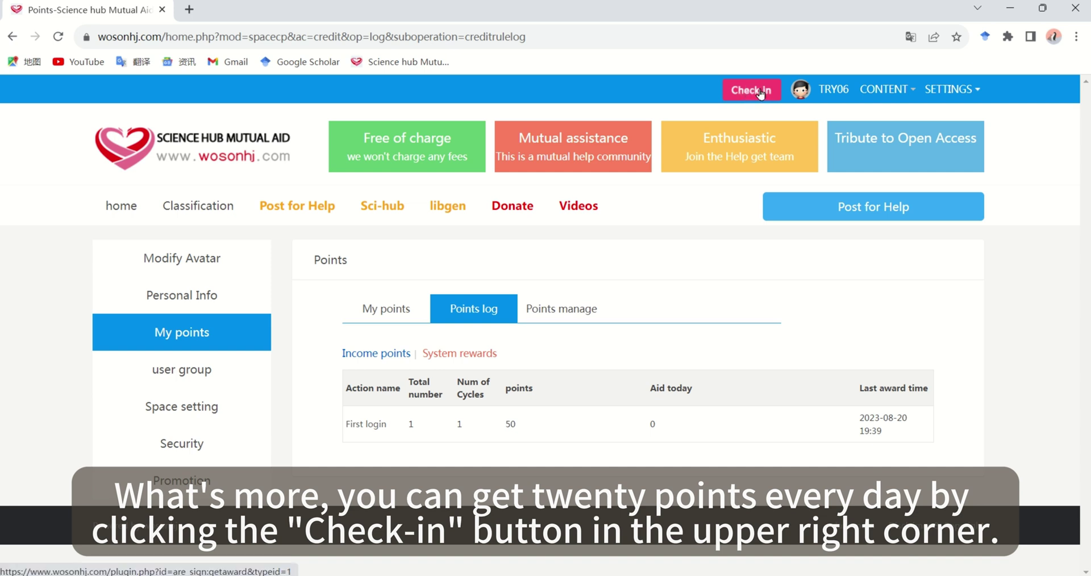
- Claim the 20-point daily check-in and scroll down to the All topics help-request list
{"action": "left_click", "coordinate": [760, 94]}
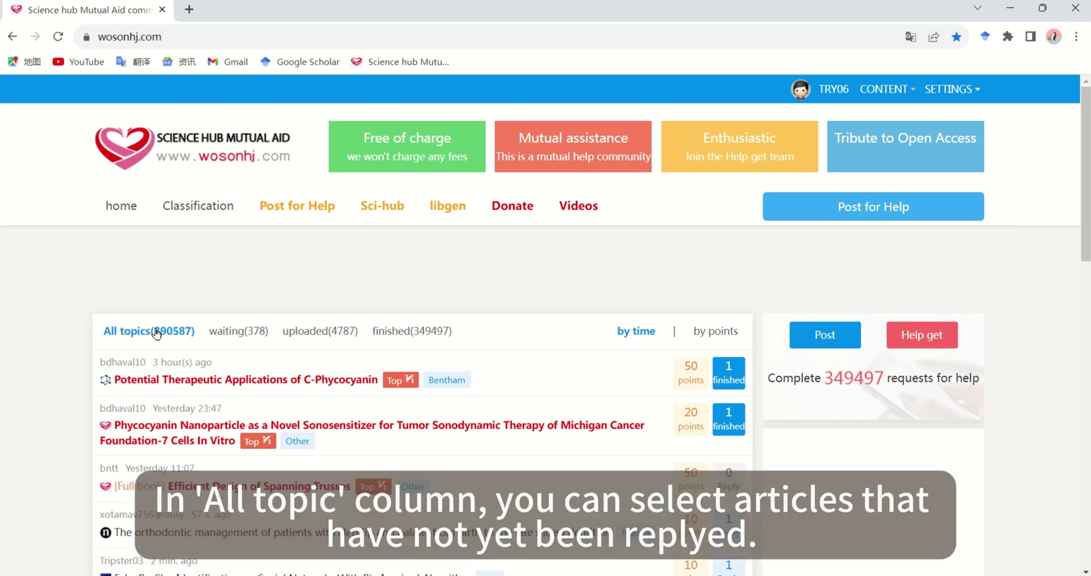
{"action": "scroll", "coordinate": [616, 392], "scroll_direction": "down", "scroll_amount": 1}
{"action": "scroll", "coordinate": [729, 357], "scroll_direction": "down", "scroll_amount": 1}
{"action": "scroll", "coordinate": [735, 350], "scroll_direction": "down", "scroll_amount": 6}
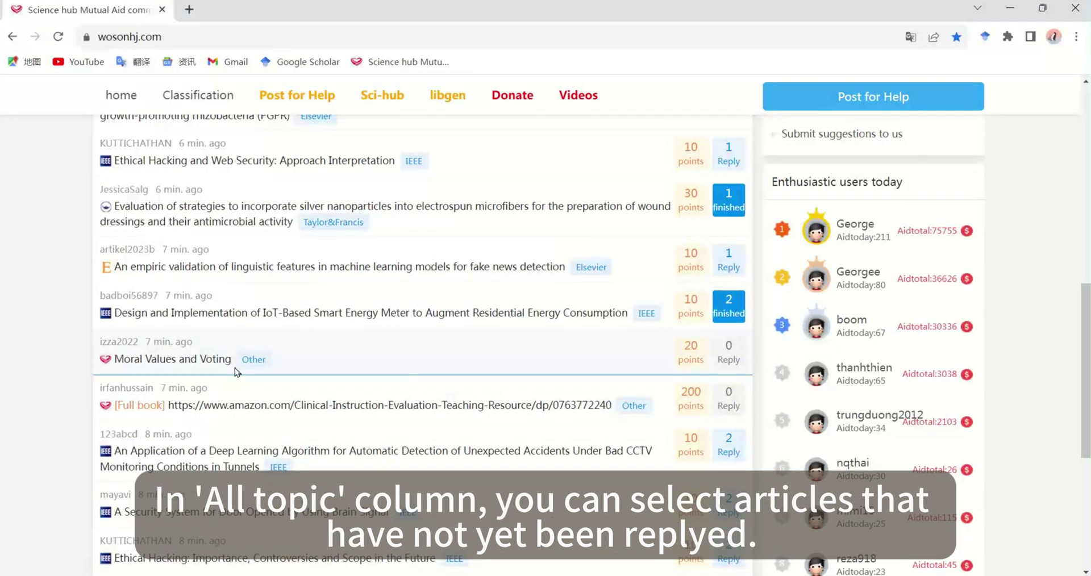
- Open the 'Moral Values and Voting' request's PDF link in a new tab, then return home
{"action": "left_click", "coordinate": [208, 359]}
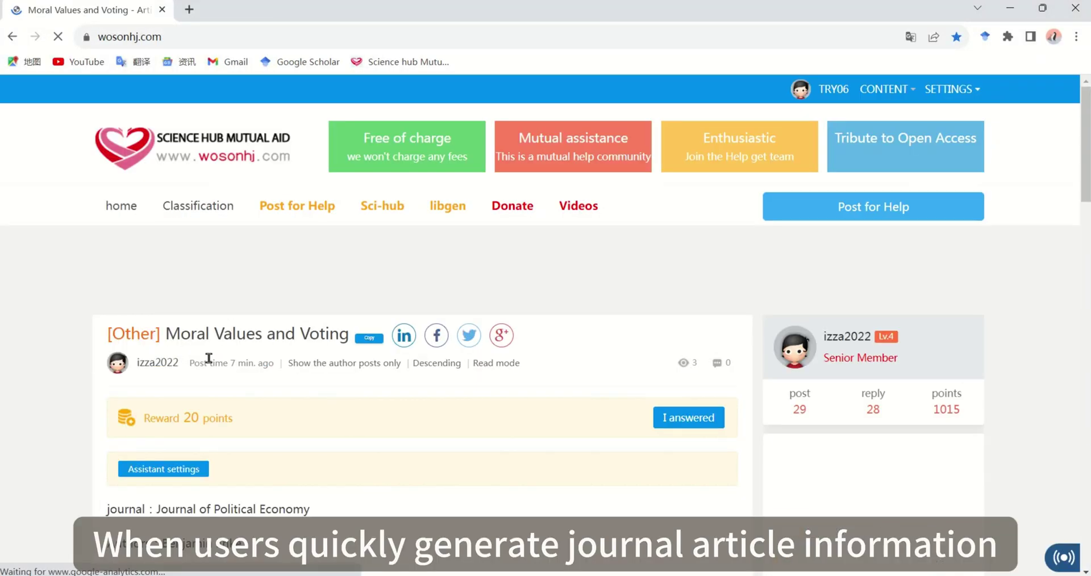
{"action": "scroll", "coordinate": [585, 307], "scroll_direction": "down", "scroll_amount": 4}
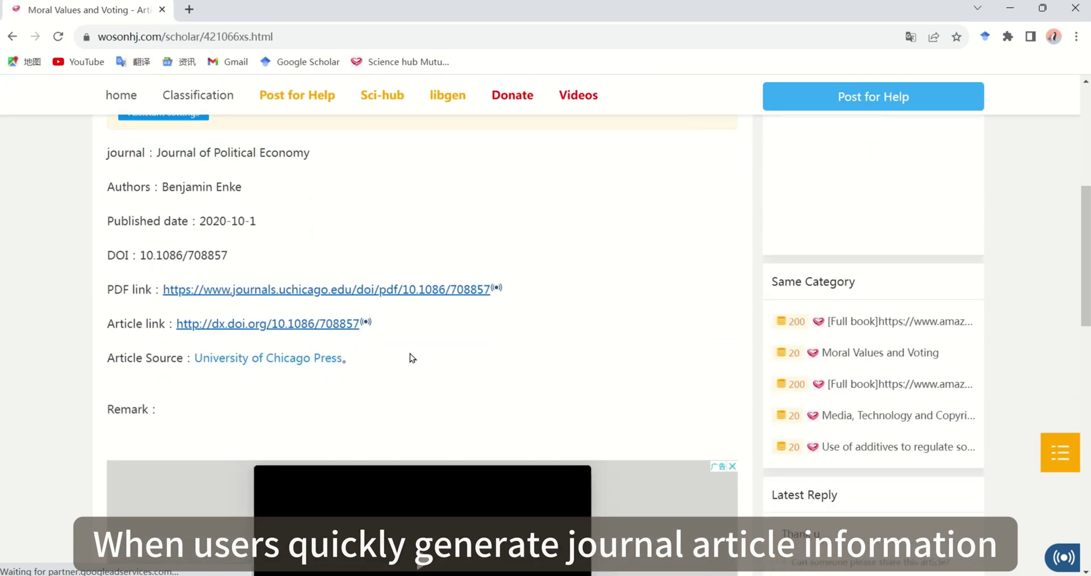
{"action": "left_click_drag", "start_coordinate": [109, 383], "coordinate": [493, 388]}
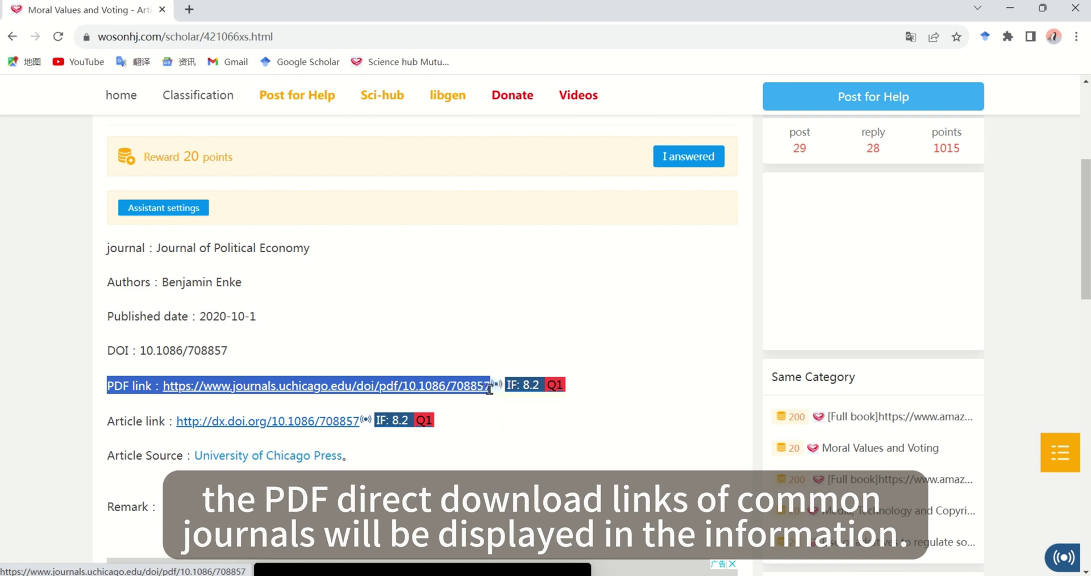
{"action": "left_click", "coordinate": [509, 428]}
{"action": "left_click", "coordinate": [427, 384]}
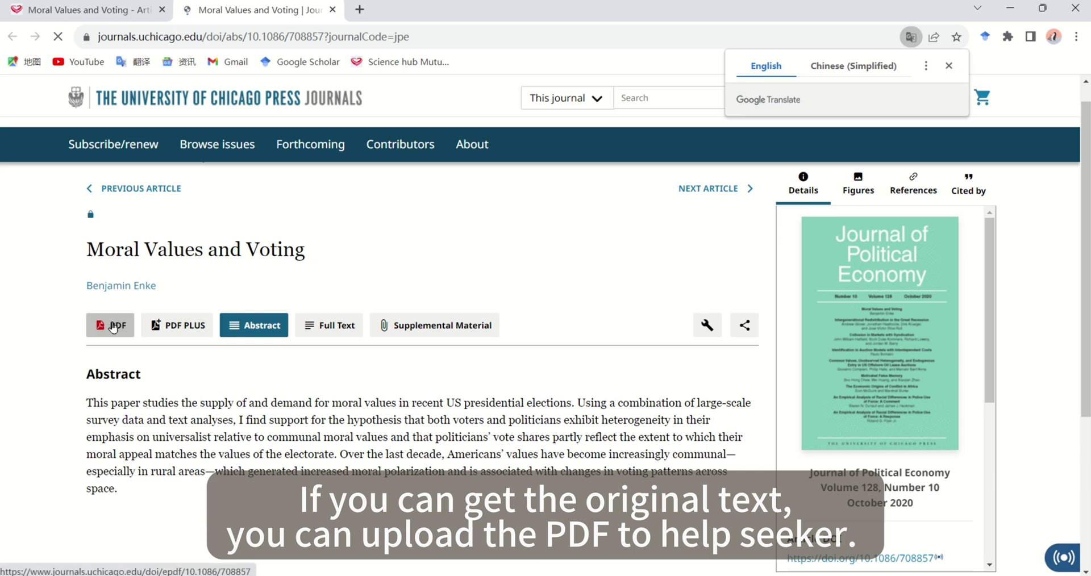
{"action": "left_click", "coordinate": [71, 10]}
{"action": "left_click", "coordinate": [126, 137]}
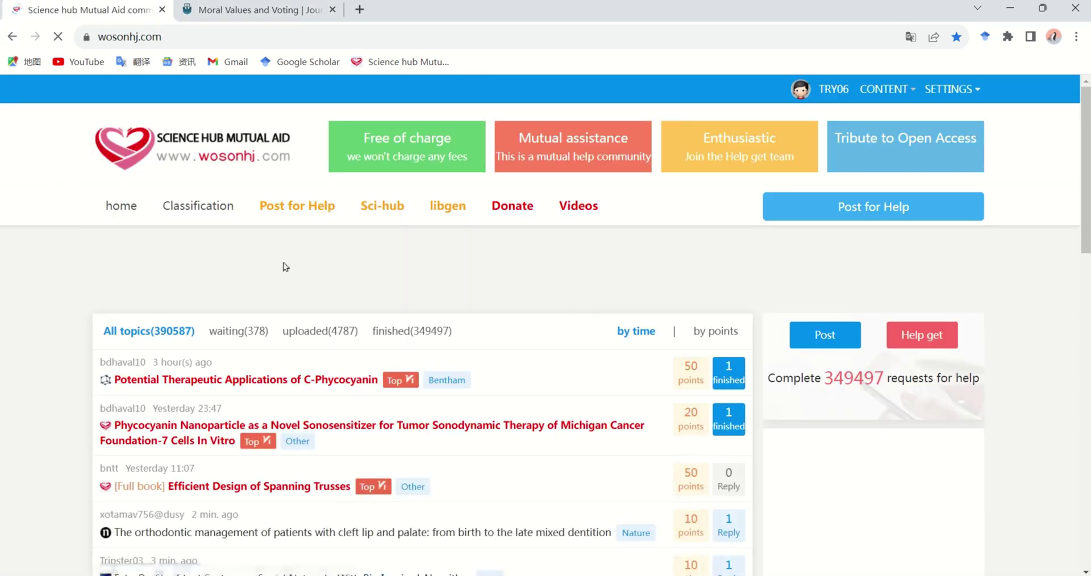
- Filter to waiting Elsevier requests and open the tretinoin gel microparticles post down to its Reply box
{"action": "scroll", "coordinate": [284, 267], "scroll_direction": "down", "scroll_amount": 1}
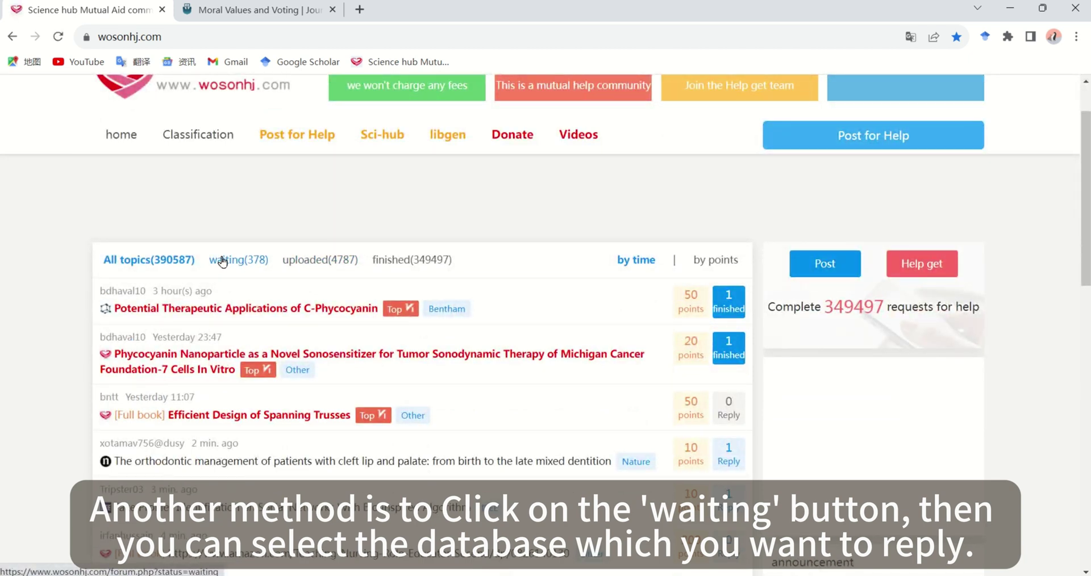
{"action": "left_click", "coordinate": [233, 262]}
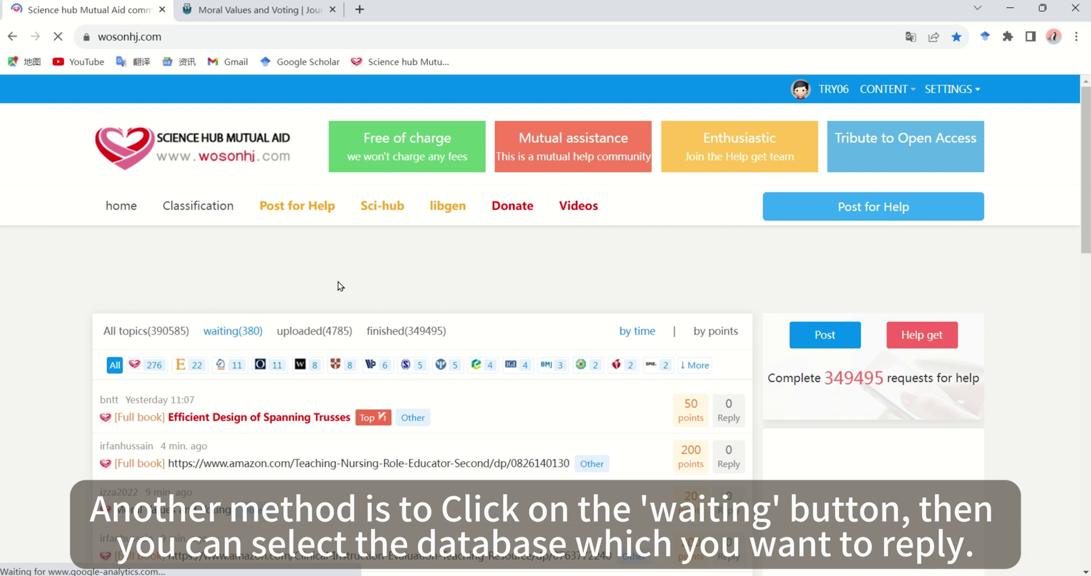
{"action": "scroll", "coordinate": [261, 256], "scroll_direction": "down", "scroll_amount": 2}
{"action": "left_click", "coordinate": [187, 226]}
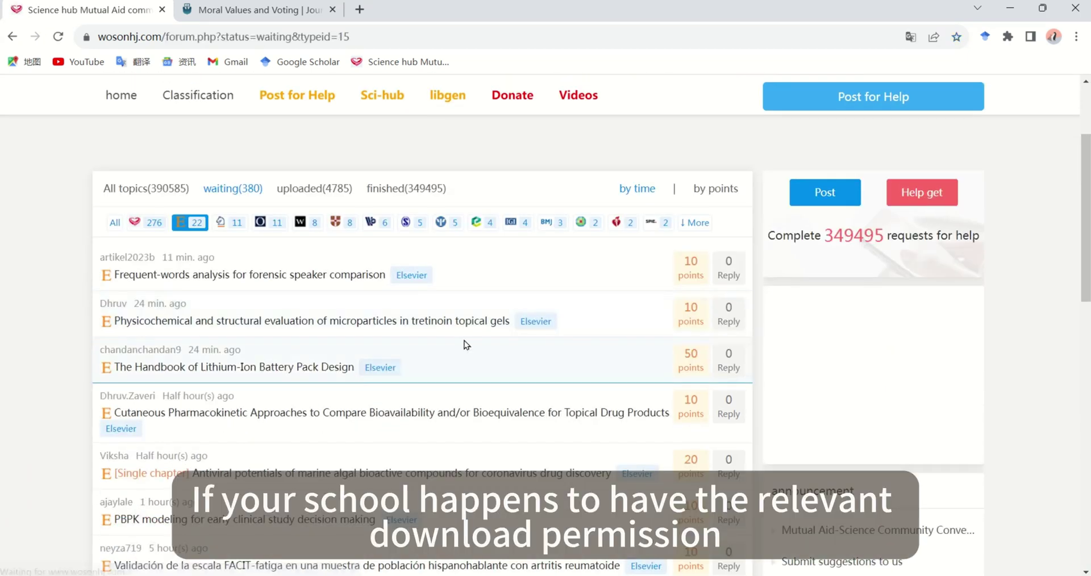
{"action": "left_click", "coordinate": [499, 328]}
{"action": "scroll", "coordinate": [528, 320], "scroll_direction": "down", "scroll_amount": 8}
{"action": "scroll", "coordinate": [512, 321], "scroll_direction": "down", "scroll_amount": 10}
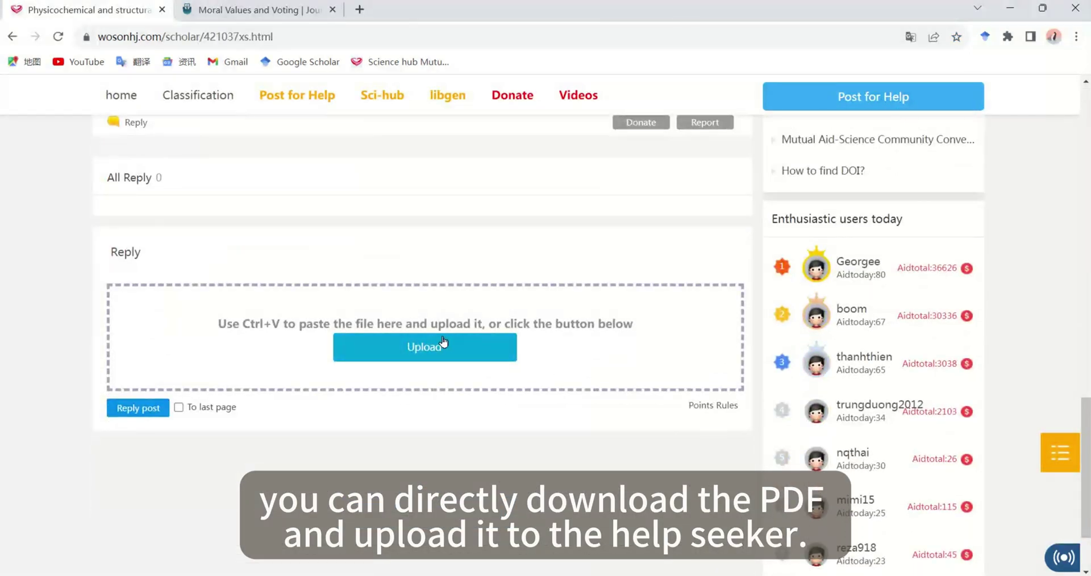
- Attach the downloaded 7.48 MB microparticles PDF and post a 'Please adopt' reply
{"action": "left_click", "coordinate": [438, 346]}
{"action": "left_click", "coordinate": [367, 128]}
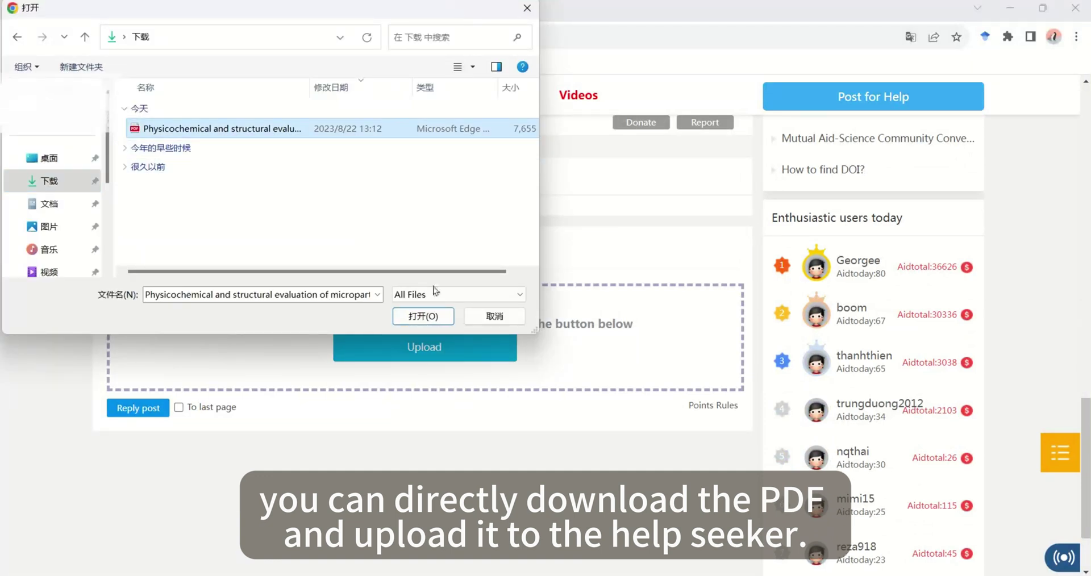
{"action": "left_click", "coordinate": [438, 316]}
{"action": "scroll", "coordinate": [296, 386], "scroll_direction": "down", "scroll_amount": 1}
{"action": "scroll", "coordinate": [249, 398], "scroll_direction": "up", "scroll_amount": 1}
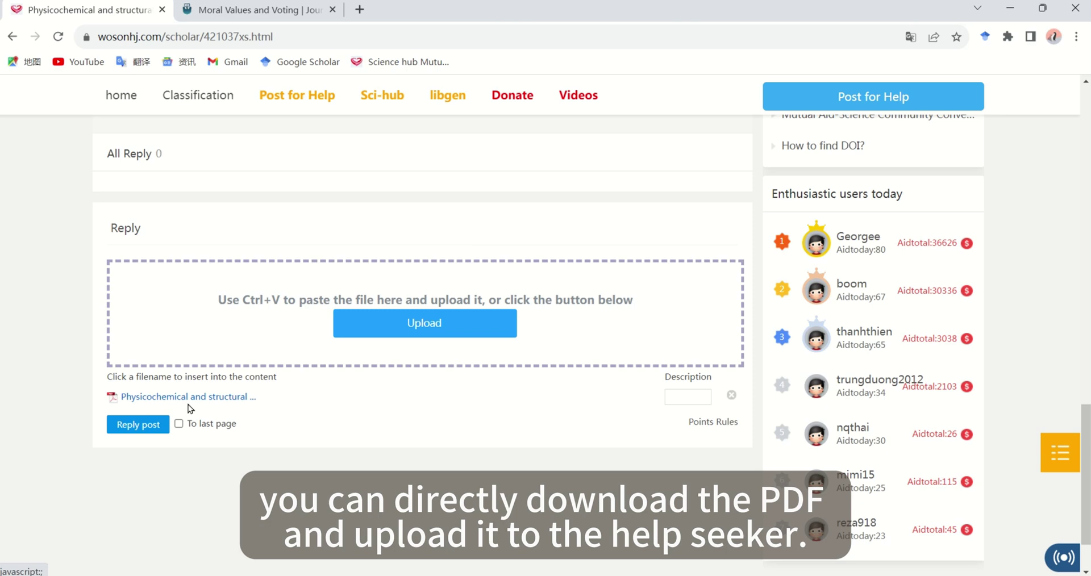
{"action": "left_click", "coordinate": [188, 399]}
{"action": "scroll", "coordinate": [515, 326], "scroll_direction": "up", "scroll_amount": 3}
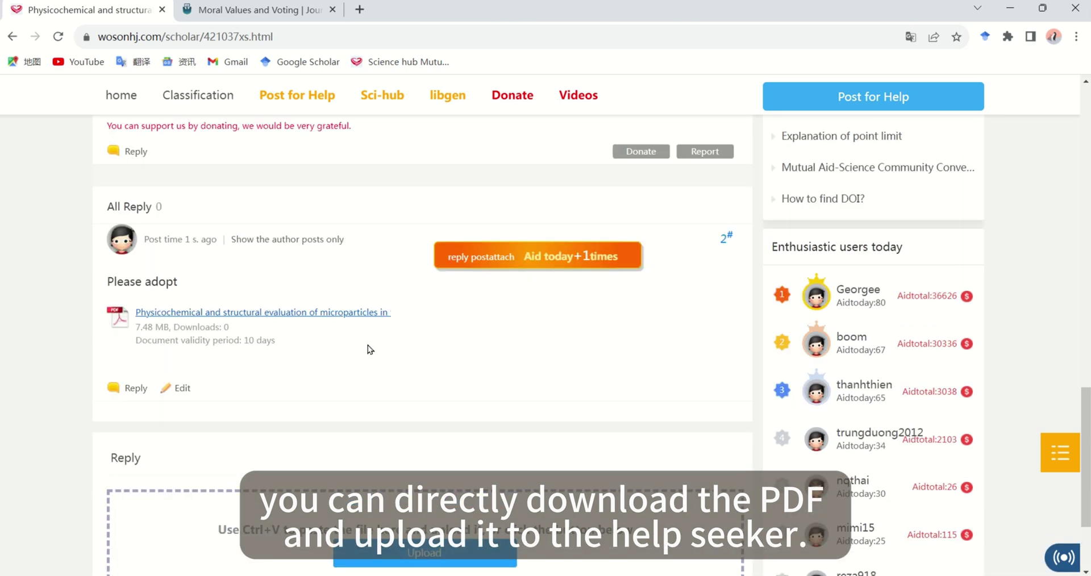
{"action": "scroll", "coordinate": [414, 335], "scroll_direction": "up", "scroll_amount": 3}
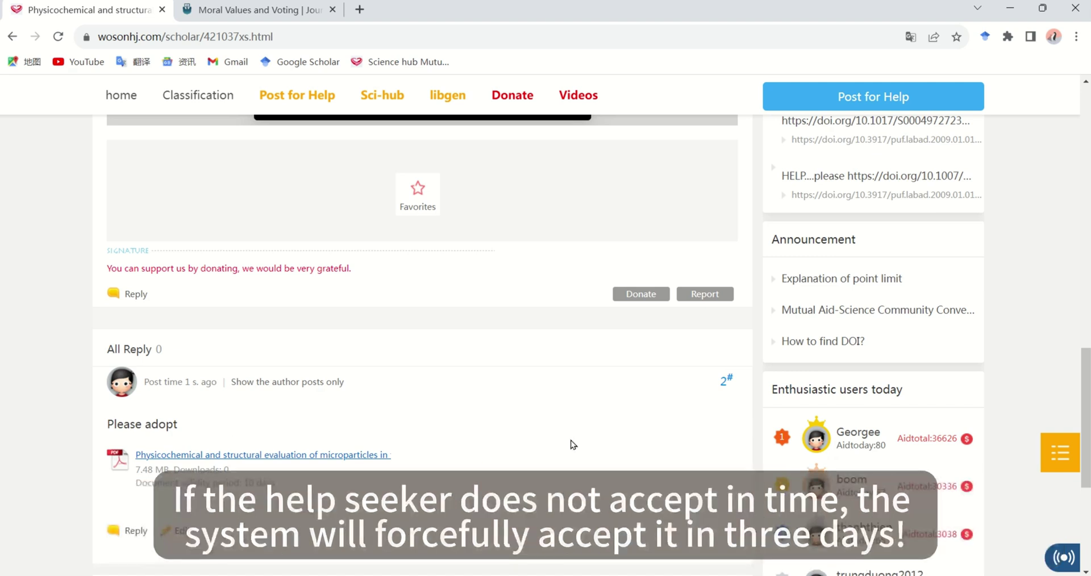
{"action": "scroll", "coordinate": [572, 444], "scroll_direction": "up", "scroll_amount": 1}
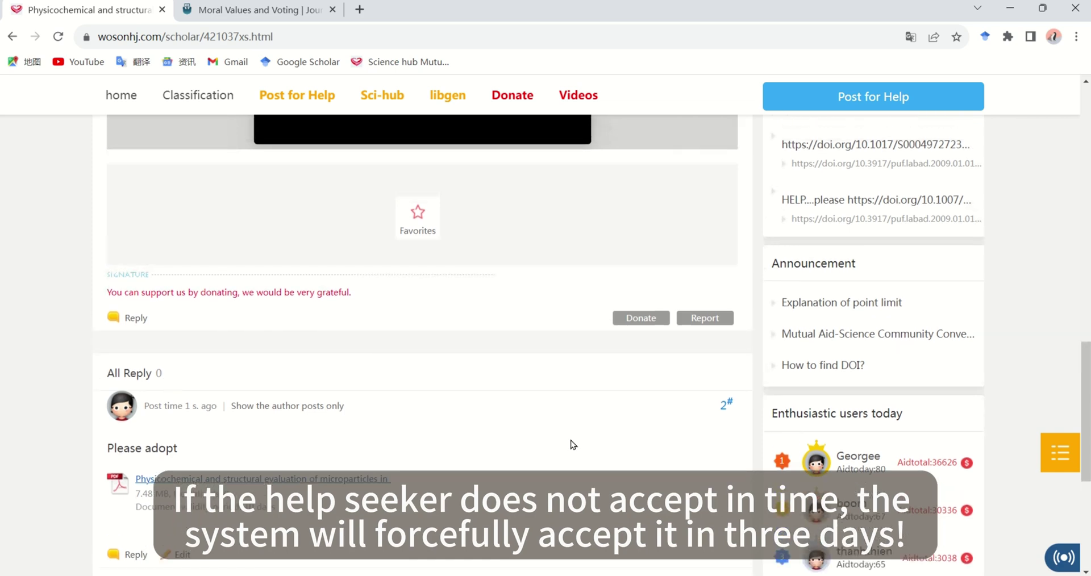
{"action": "scroll", "coordinate": [572, 444], "scroll_direction": "up", "scroll_amount": 10}
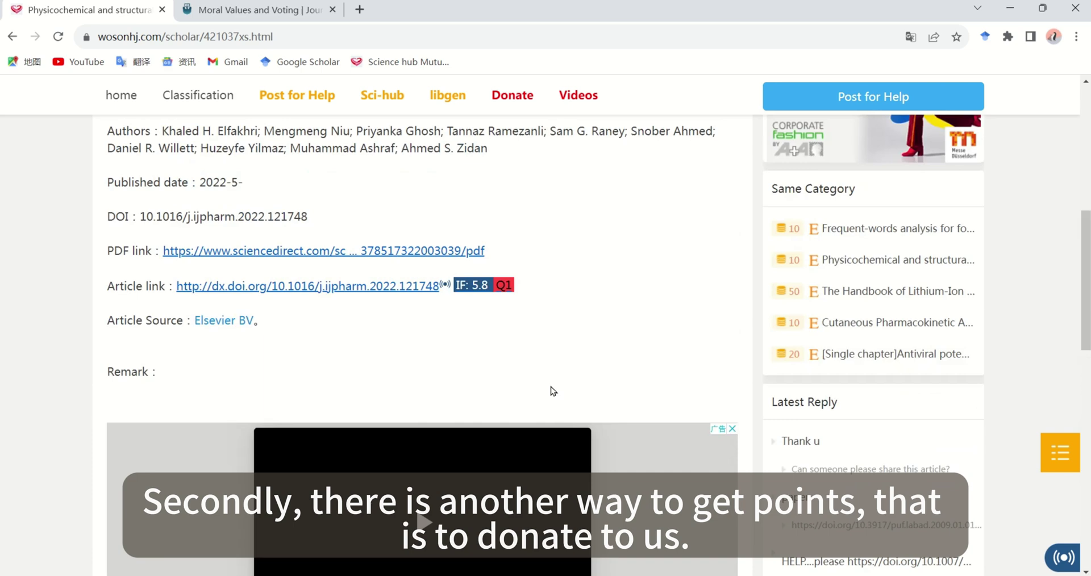
- Go to the Donate page and try the $20, $50 and $100 donation amounts
{"action": "left_click", "coordinate": [255, 104]}
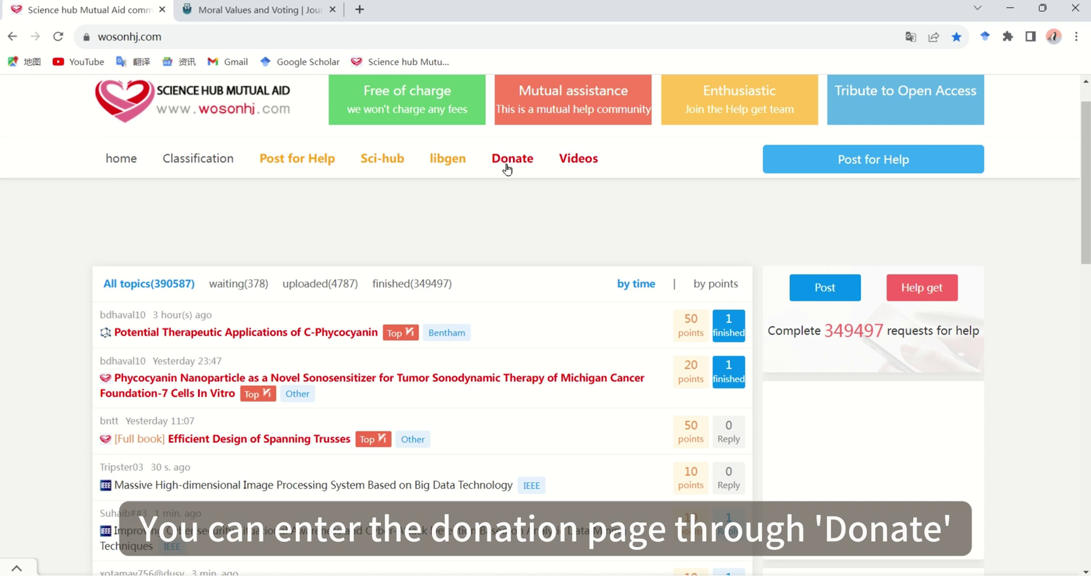
{"action": "left_click", "coordinate": [507, 165]}
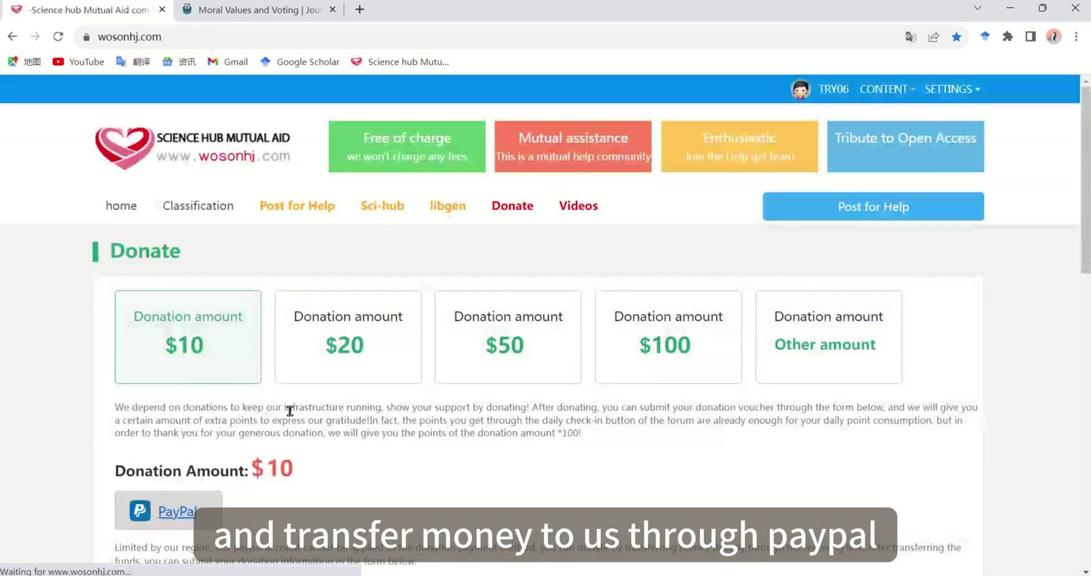
{"action": "scroll", "coordinate": [178, 474], "scroll_direction": "down", "scroll_amount": 1}
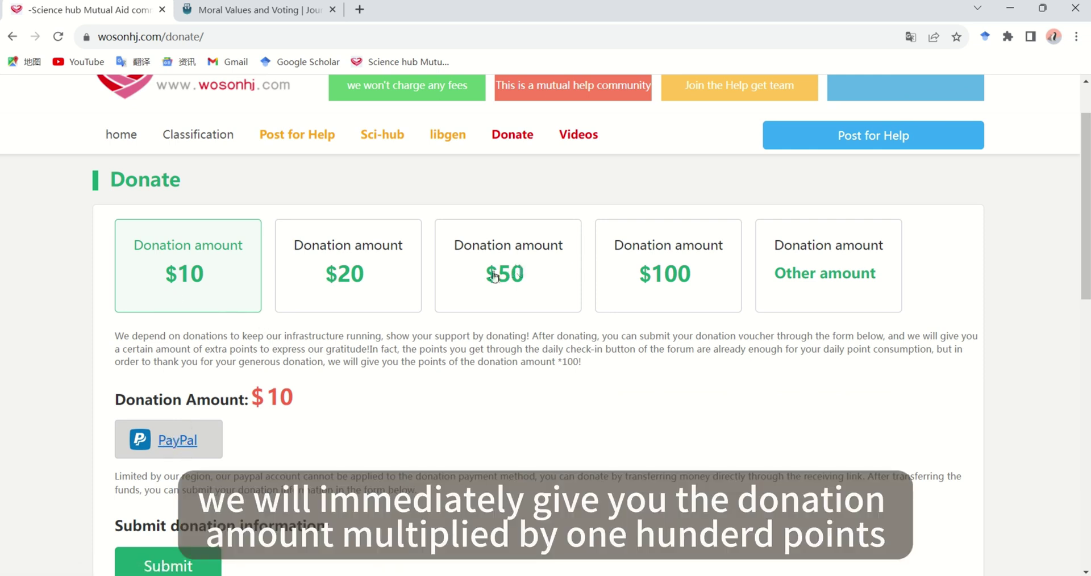
{"action": "left_click", "coordinate": [313, 287]}
{"action": "left_click", "coordinate": [506, 274]}
{"action": "left_click", "coordinate": [666, 274]}
{"action": "scroll", "coordinate": [217, 411], "scroll_direction": "down", "scroll_amount": 1}
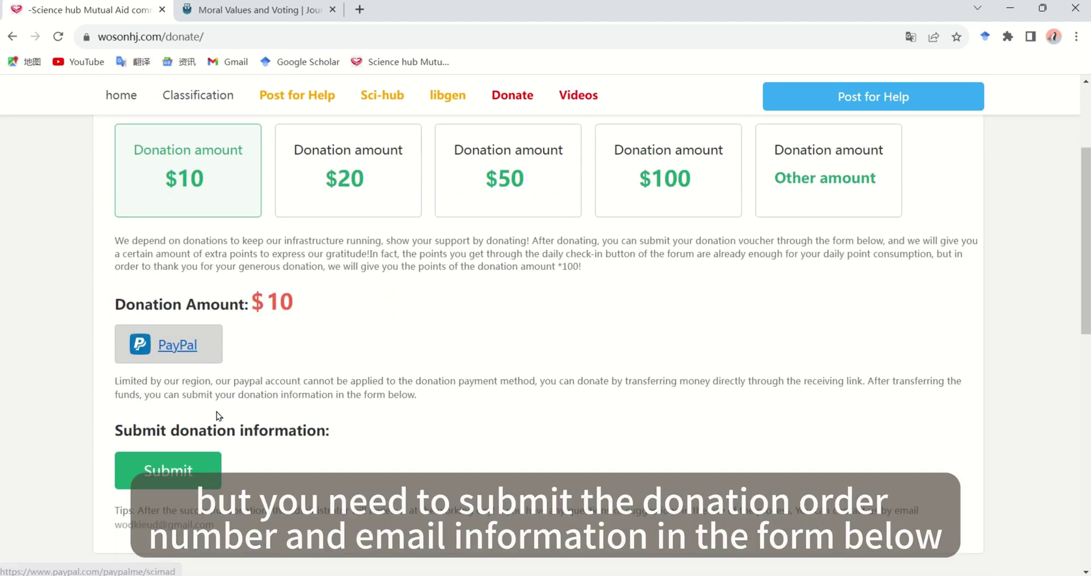
- Look at the PayPal donation form, close it, and browse the Notes table of recent donations
{"action": "left_click", "coordinate": [169, 475]}
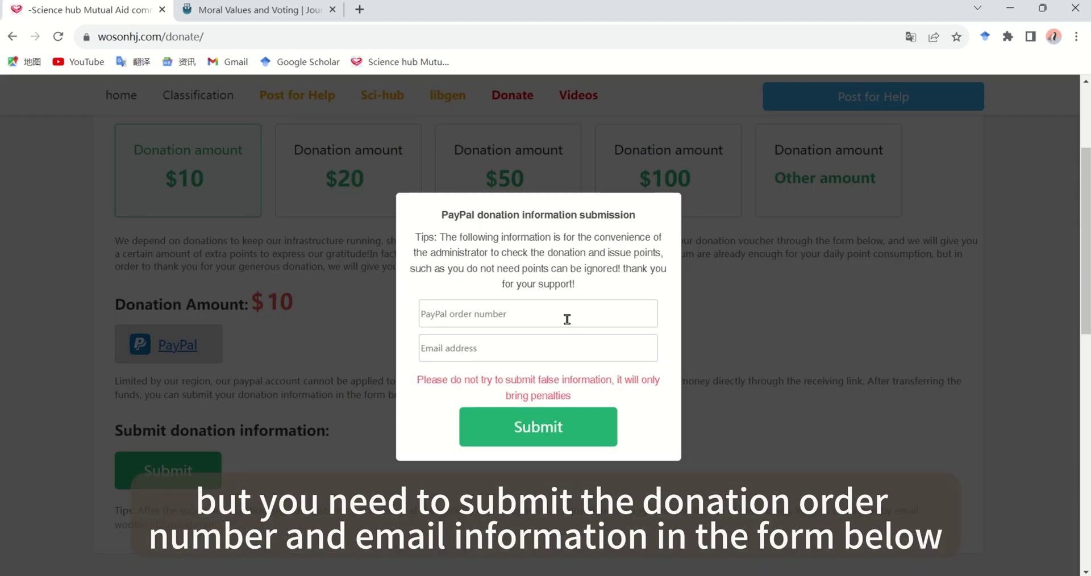
{"action": "left_click", "coordinate": [568, 352]}
{"action": "left_click", "coordinate": [780, 393]}
{"action": "scroll", "coordinate": [191, 323], "scroll_direction": "down", "scroll_amount": 1}
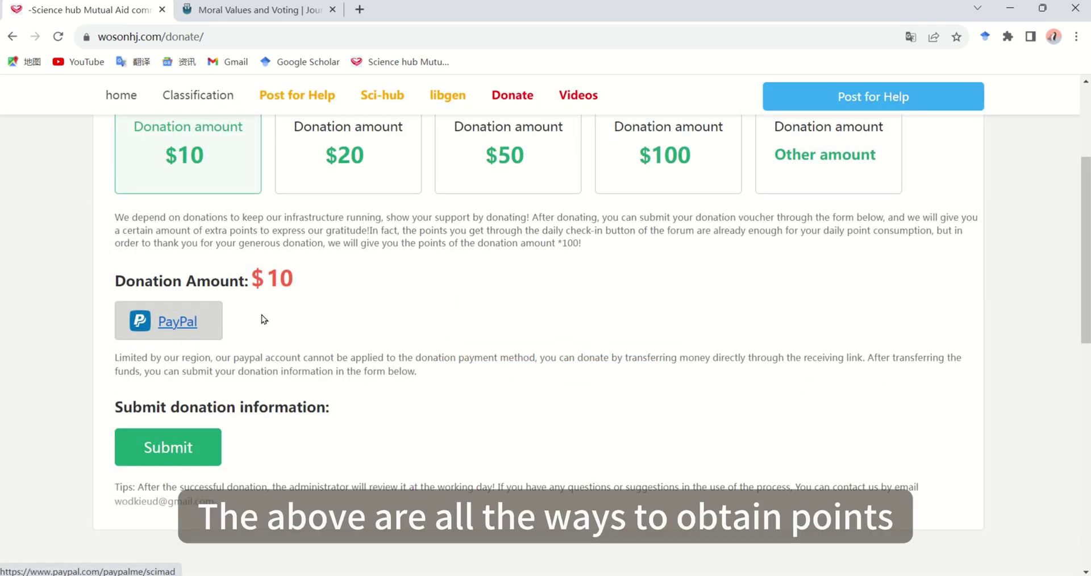
{"action": "scroll", "coordinate": [275, 311], "scroll_direction": "down", "scroll_amount": 2}
{"action": "scroll", "coordinate": [500, 307], "scroll_direction": "down", "scroll_amount": 5}
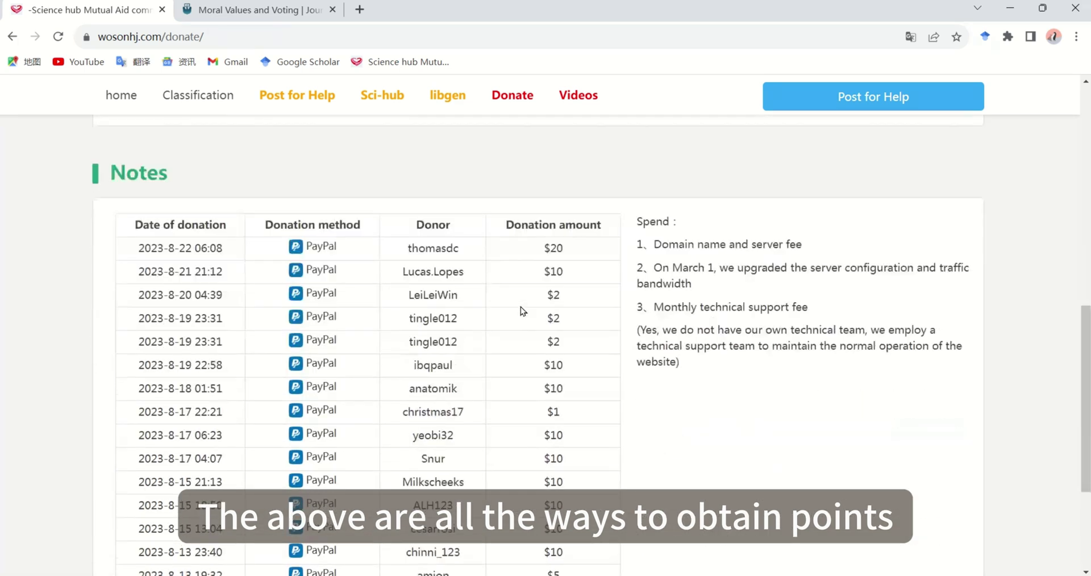
{"action": "scroll", "coordinate": [520, 307], "scroll_direction": "up", "scroll_amount": 5}
{"action": "scroll", "coordinate": [516, 312], "scroll_direction": "up", "scroll_amount": 5}
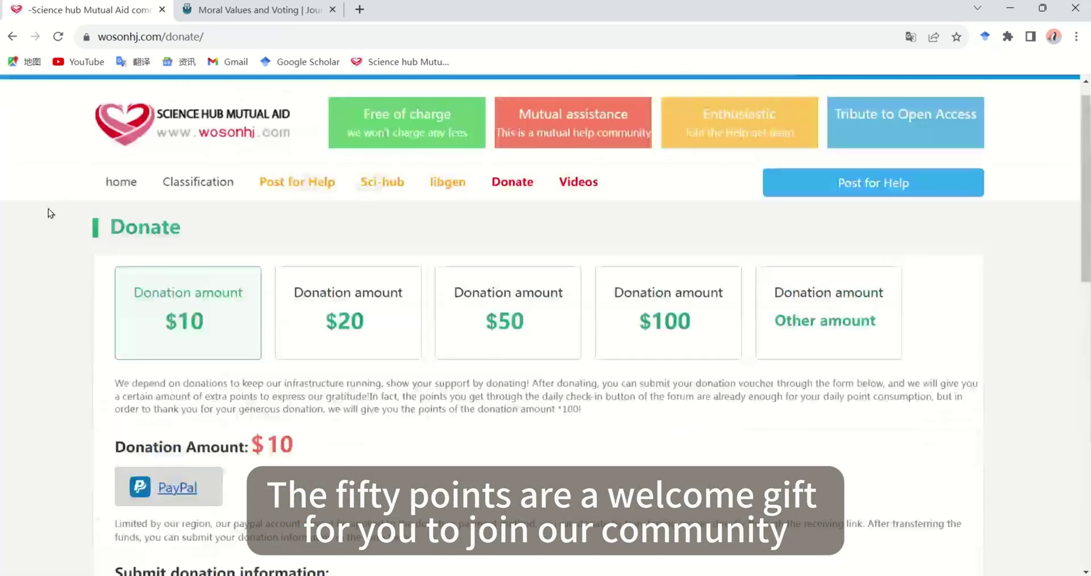
- Go back to the home page from the Donate page
{"action": "left_click", "coordinate": [120, 183]}
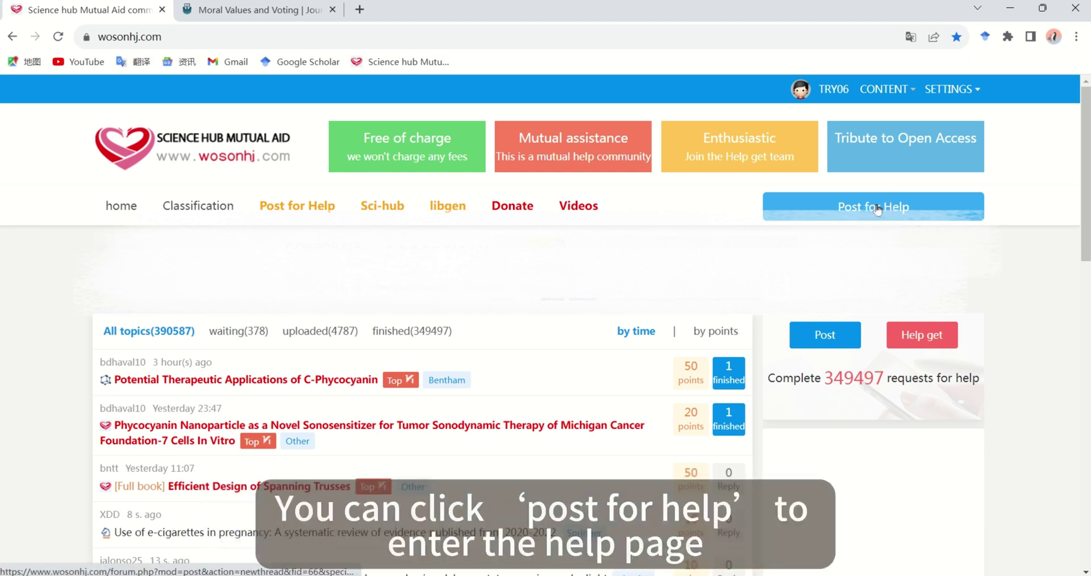
- Paste the Cambridge article's DOI, run Quick Search, and submit the 10-point help request
{"action": "left_click", "coordinate": [878, 209]}
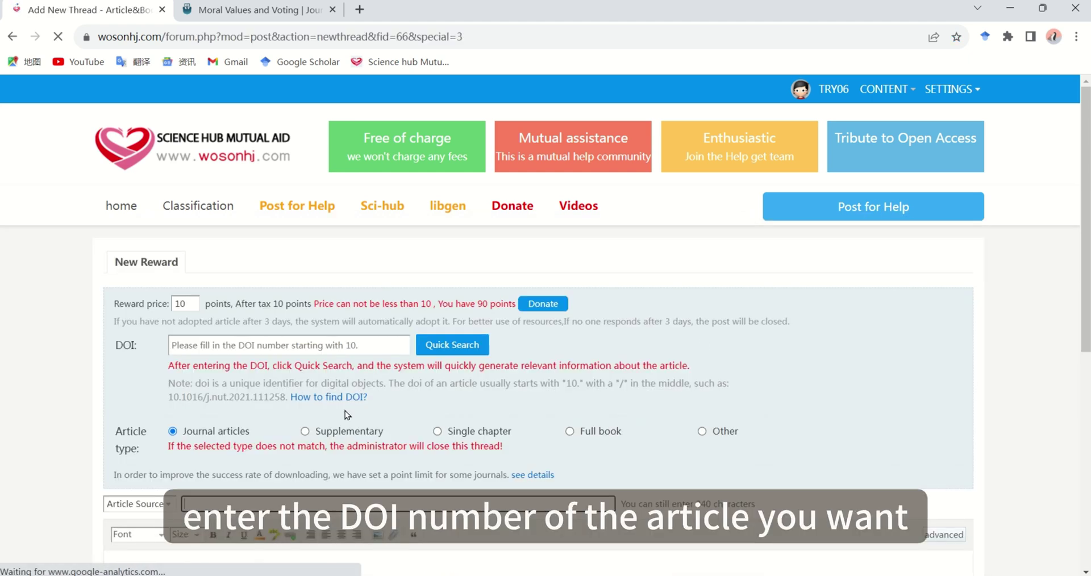
{"action": "left_click", "coordinate": [264, 349]}
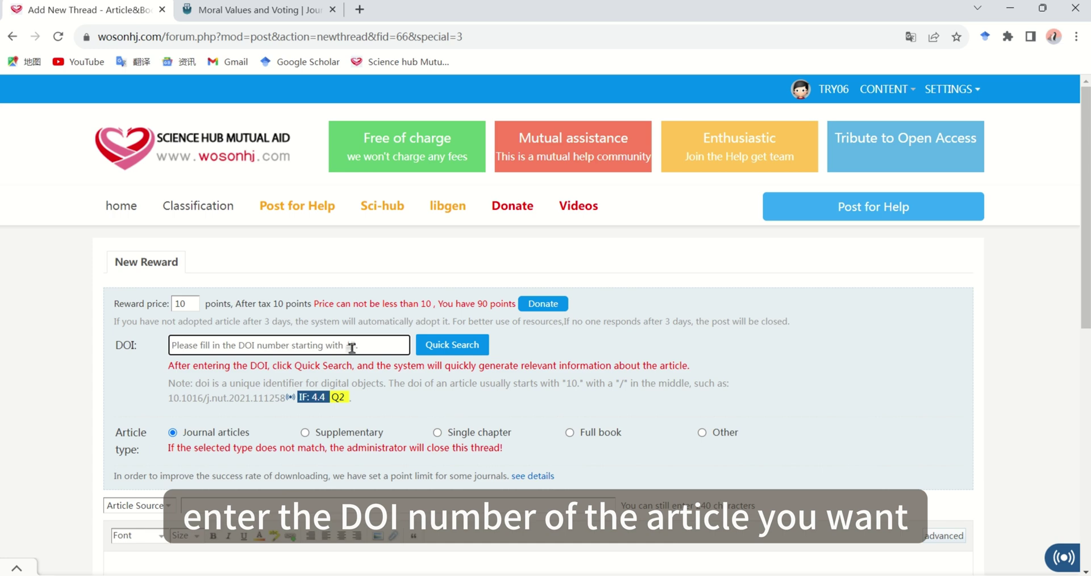
{"action": "key", "text": "ctrl+v"}
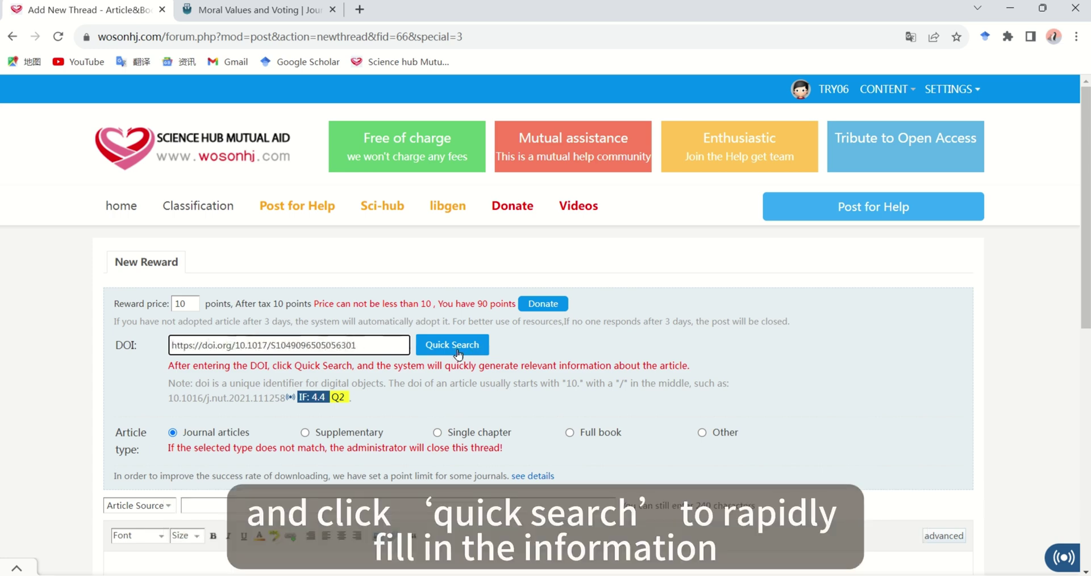
{"action": "left_click", "coordinate": [458, 352]}
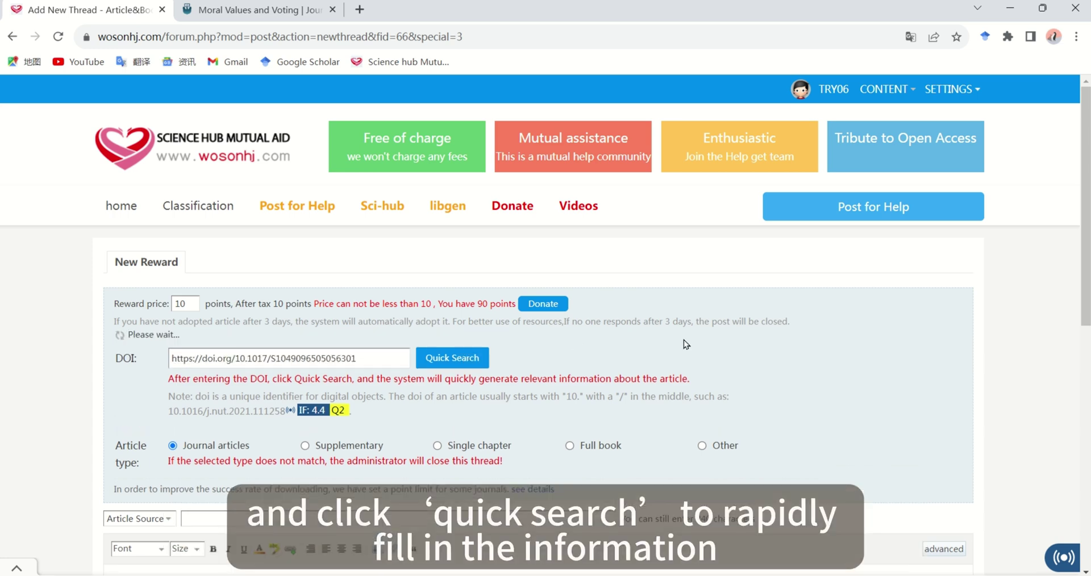
{"action": "scroll", "coordinate": [684, 340], "scroll_direction": "down", "scroll_amount": 7}
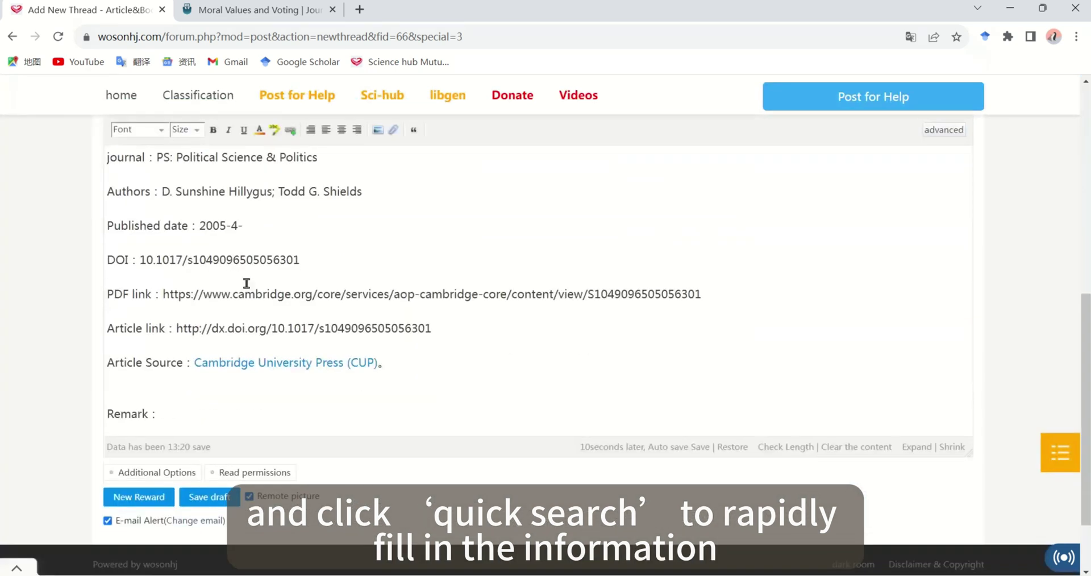
{"action": "left_click", "coordinate": [211, 501]}
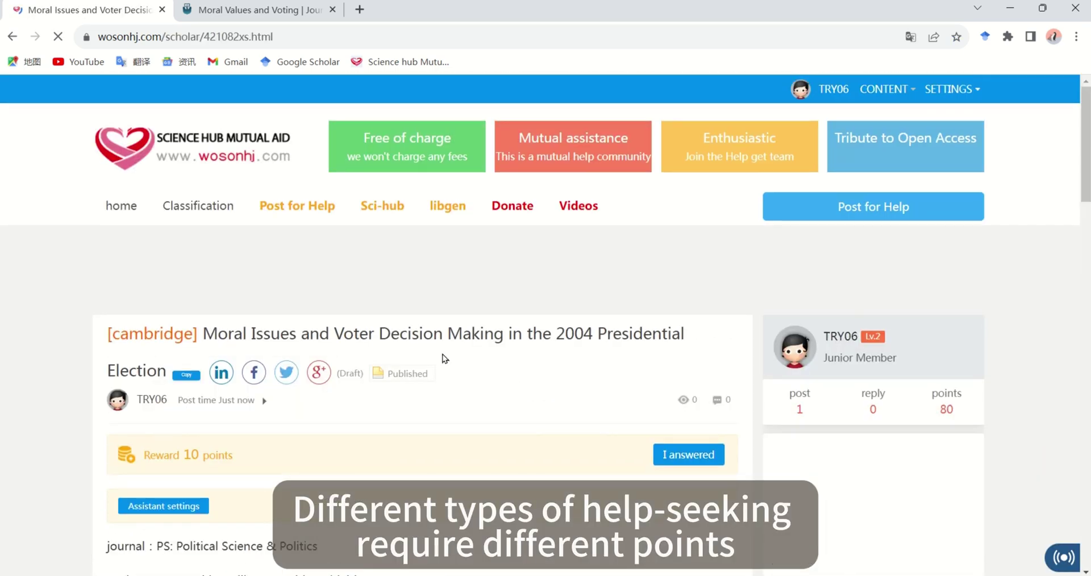
- Start a new request with Journal articles at 10 points and compare Single chapter and Full book minimums
{"action": "left_click", "coordinate": [775, 206]}
{"action": "scroll", "coordinate": [198, 341], "scroll_direction": "down", "scroll_amount": 2}
{"action": "left_click", "coordinate": [173, 336]}
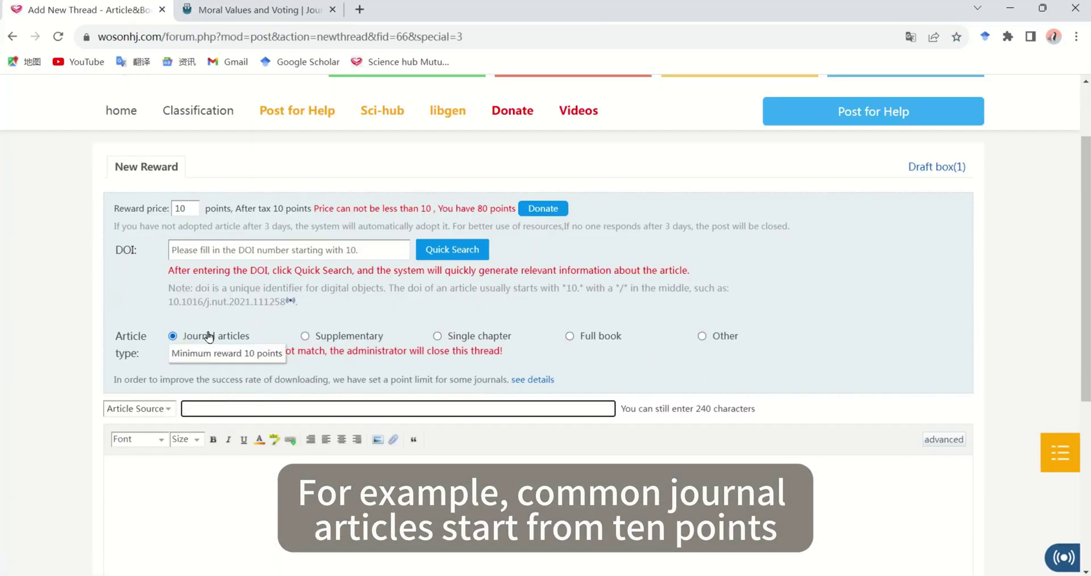
{"action": "mouse_move", "coordinate": [483, 346]}
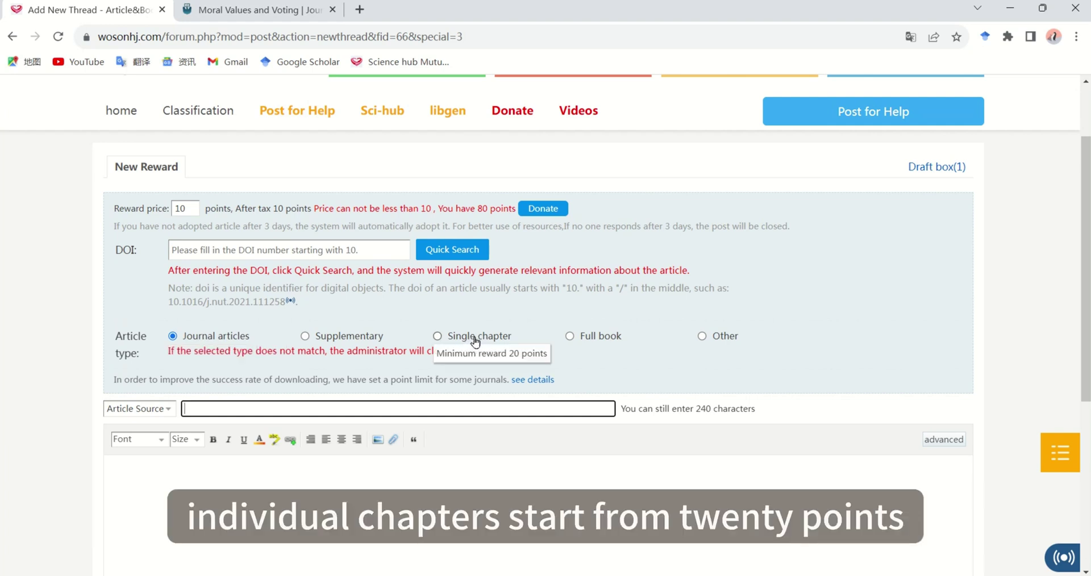
{"action": "mouse_move", "coordinate": [600, 342]}
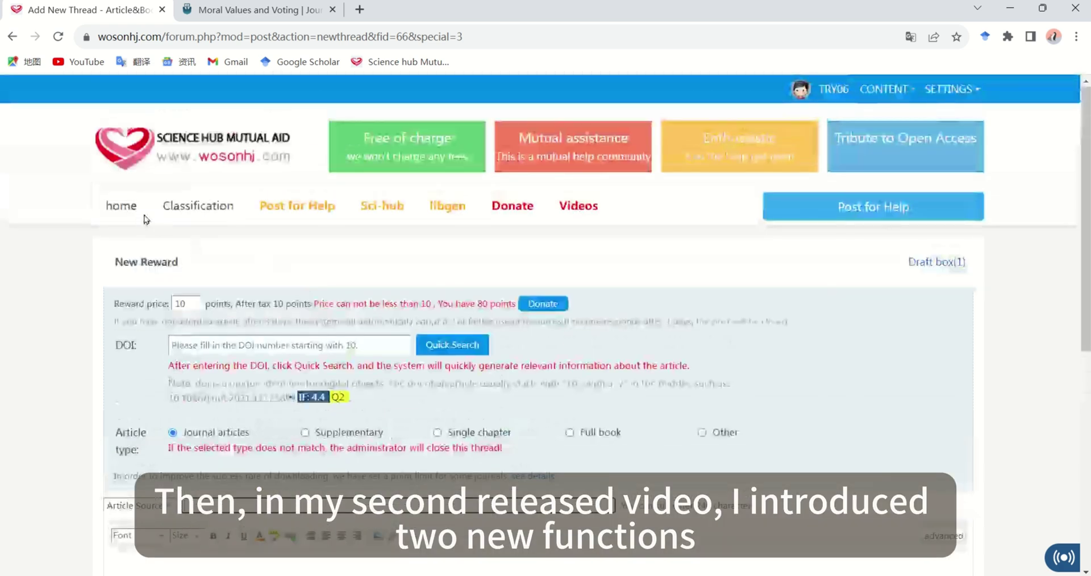
- Look over the 10-point ChatGPT question form, then open the AI Drawing forum's thread list
{"action": "left_click", "coordinate": [144, 218]}
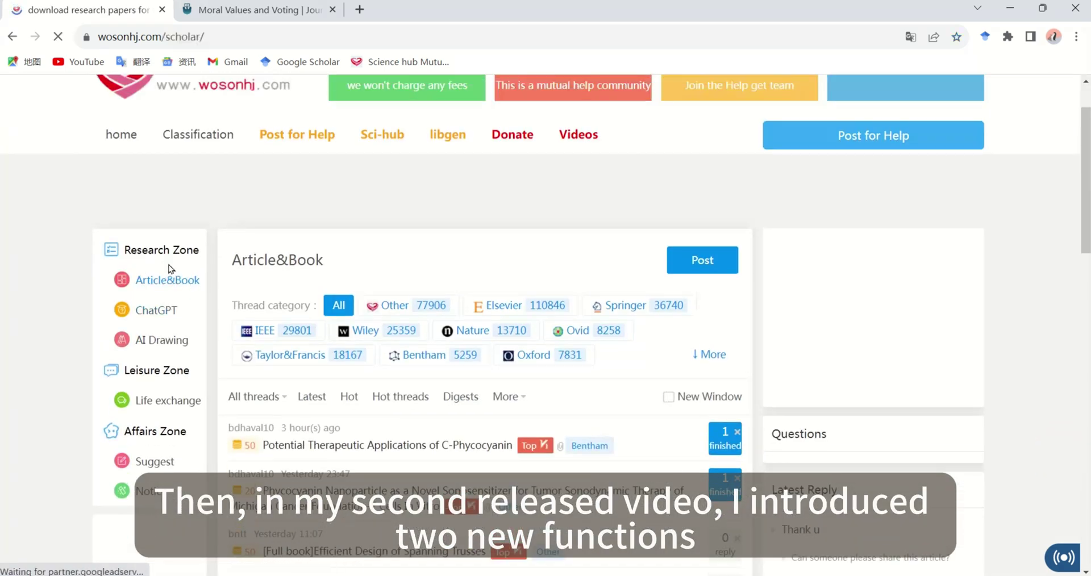
{"action": "left_click", "coordinate": [162, 316]}
{"action": "mouse_move", "coordinate": [710, 318]}
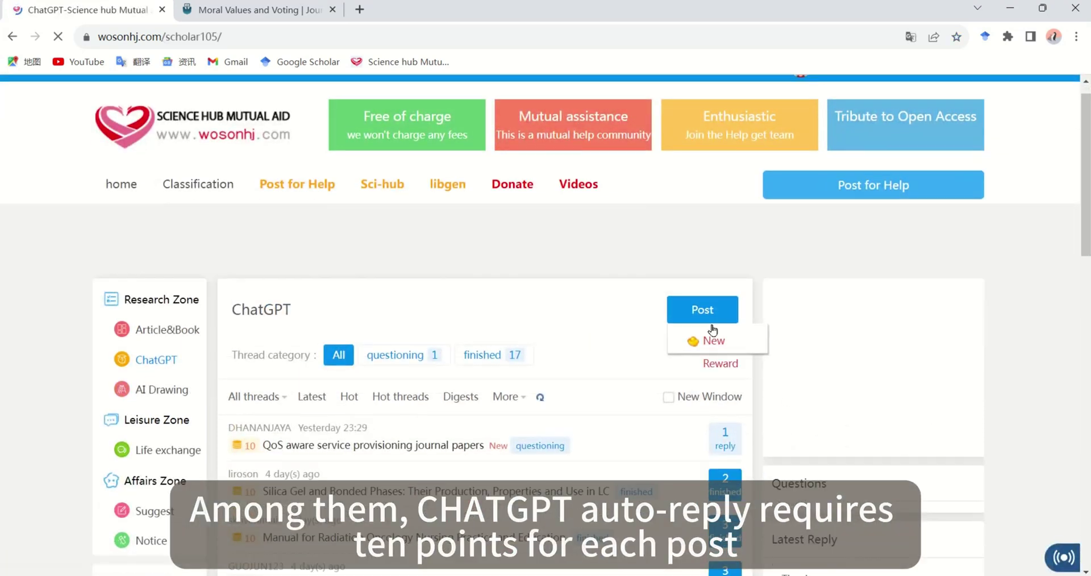
{"action": "scroll", "coordinate": [699, 316], "scroll_direction": "down", "scroll_amount": 1}
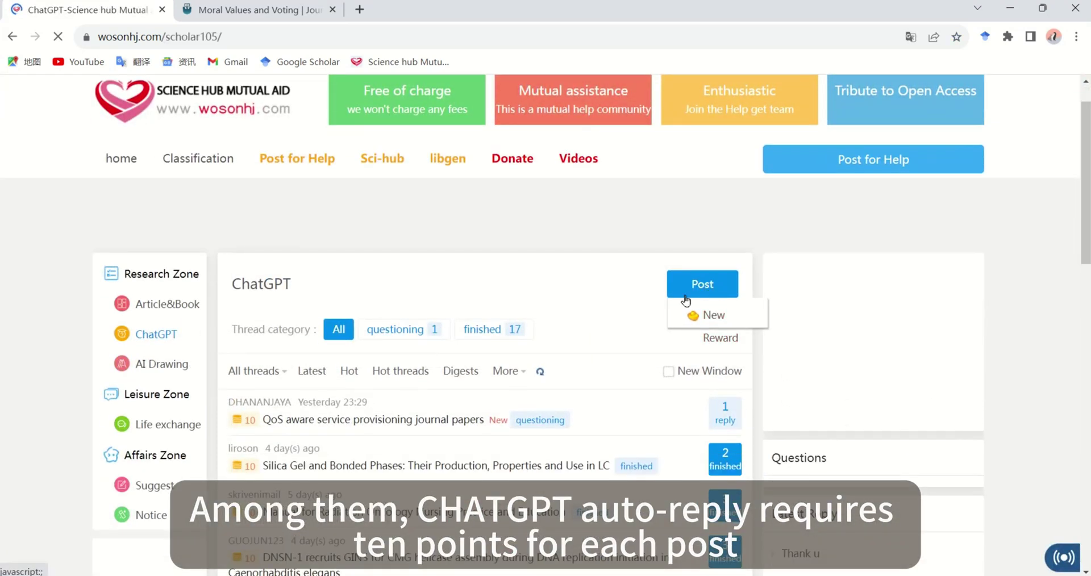
{"action": "left_click", "coordinate": [714, 292]}
{"action": "scroll", "coordinate": [423, 339], "scroll_direction": "down", "scroll_amount": 2}
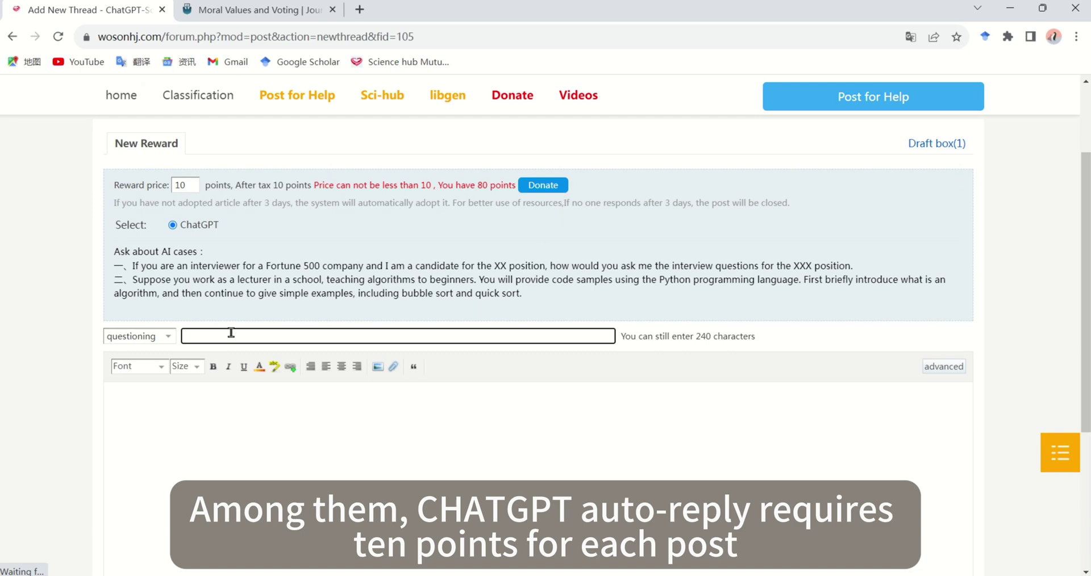
{"action": "scroll", "coordinate": [222, 333], "scroll_direction": "down", "scroll_amount": 3}
{"action": "left_click", "coordinate": [231, 333]}
{"action": "scroll", "coordinate": [244, 364], "scroll_direction": "down", "scroll_amount": 2}
{"action": "scroll", "coordinate": [243, 363], "scroll_direction": "up", "scroll_amount": 5}
{"action": "key", "text": "alt+Left"}
{"action": "left_click", "coordinate": [173, 365]}
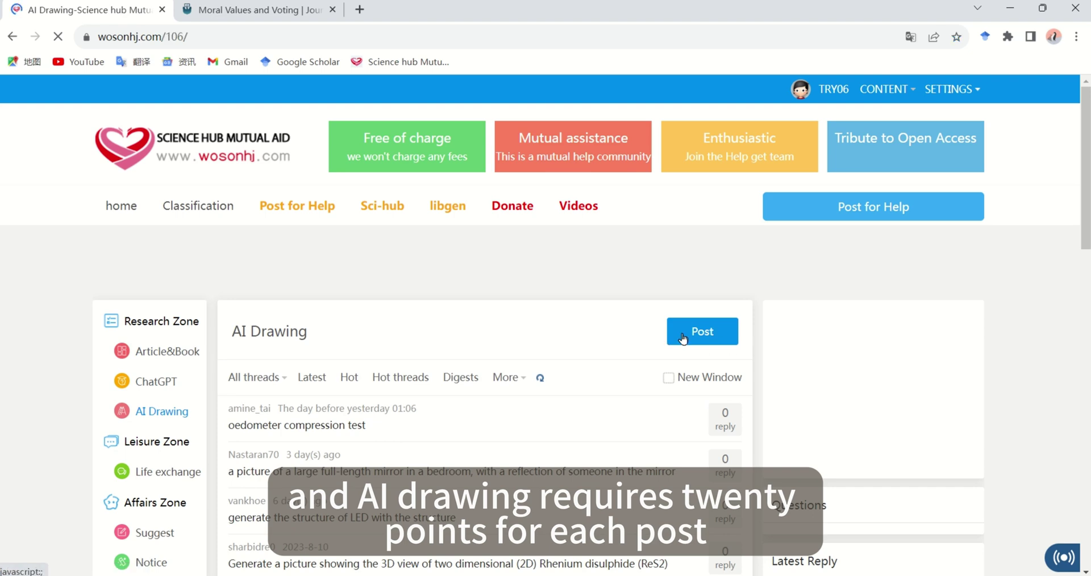
- Start a new AI Drawing thread and review the form's notice that each image request costs 20 points
{"action": "left_click", "coordinate": [676, 338]}
{"action": "scroll", "coordinate": [411, 352], "scroll_direction": "down", "scroll_amount": 4}
{"action": "scroll", "coordinate": [455, 307], "scroll_direction": "up", "scroll_amount": 2}
{"action": "left_click_drag", "start_coordinate": [119, 188], "coordinate": [246, 199]}
{"action": "left_click", "coordinate": [414, 305]}
{"action": "scroll", "coordinate": [426, 377], "scroll_direction": "down", "scroll_amount": 4}
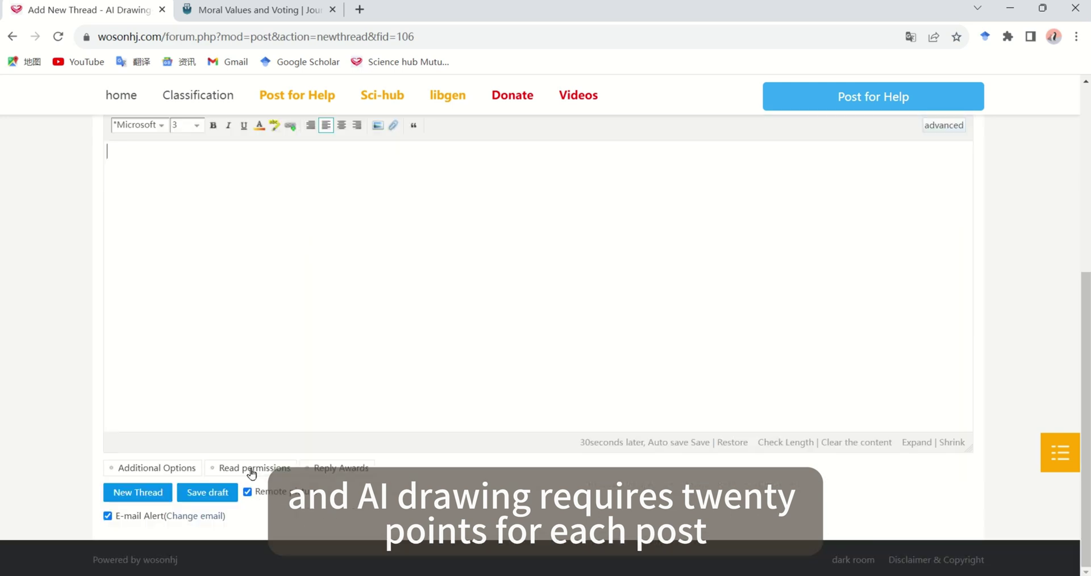
{"action": "scroll", "coordinate": [639, 283], "scroll_direction": "up", "scroll_amount": 6}
{"action": "scroll", "coordinate": [653, 310], "scroll_direction": "down", "scroll_amount": 1}
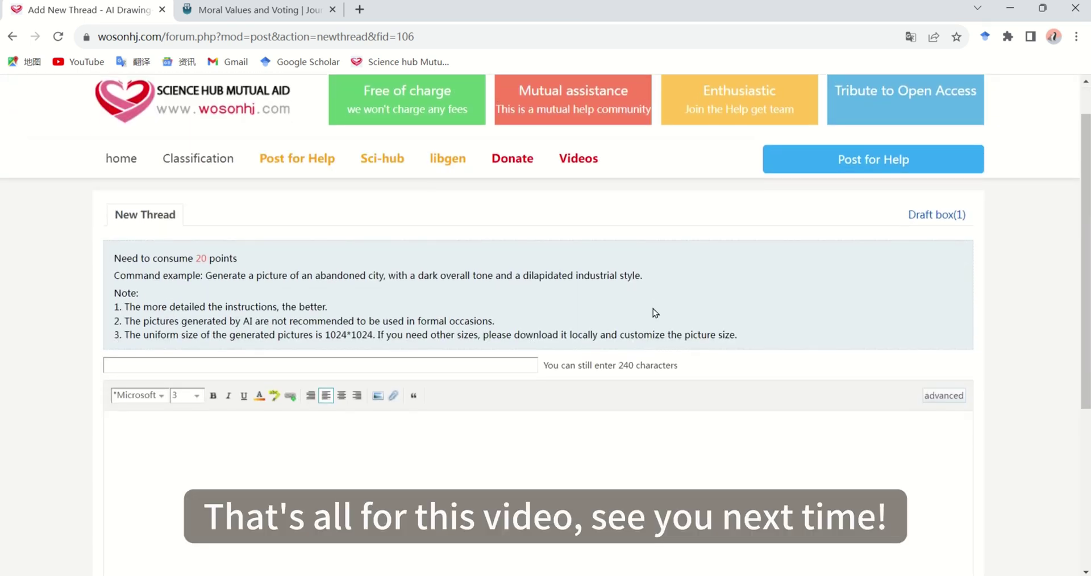